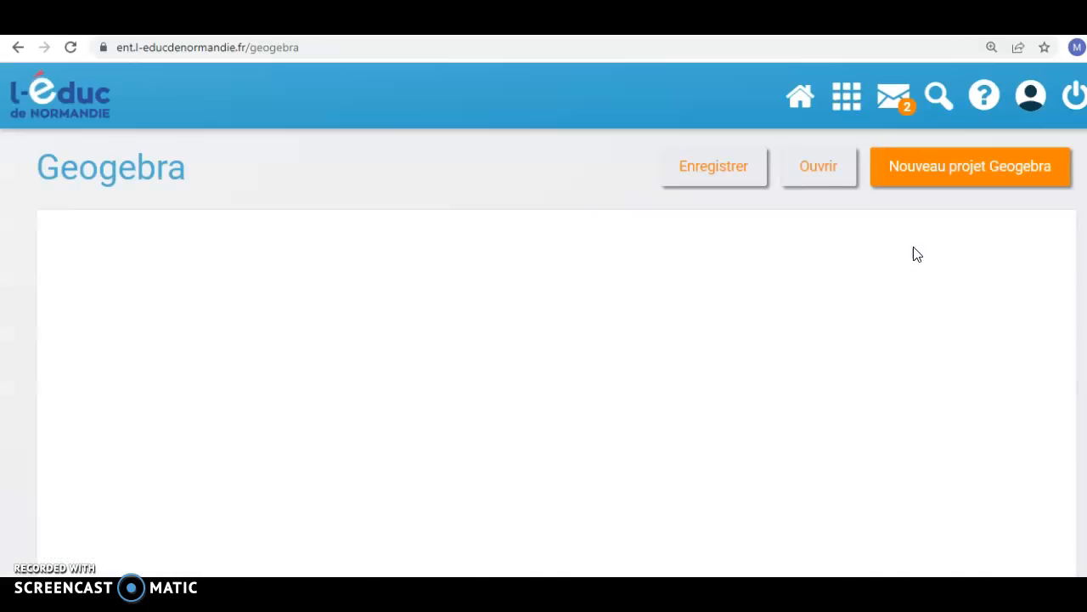
# - Shift the graphics view so the origin of the axes lies near its lower-left corner
pyautogui.click(903, 258)
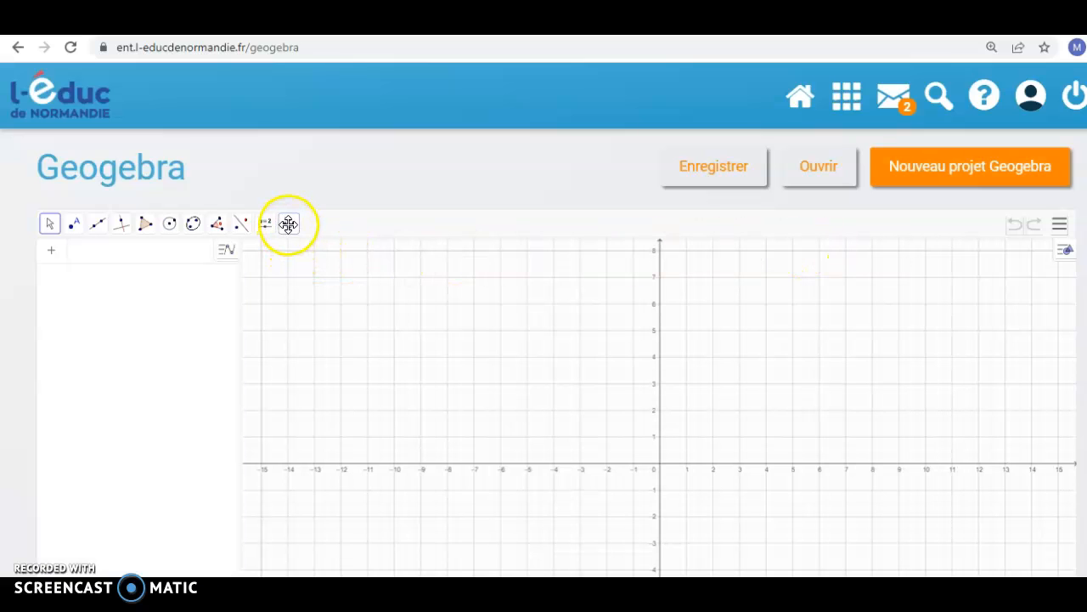
pyautogui.click(289, 223)
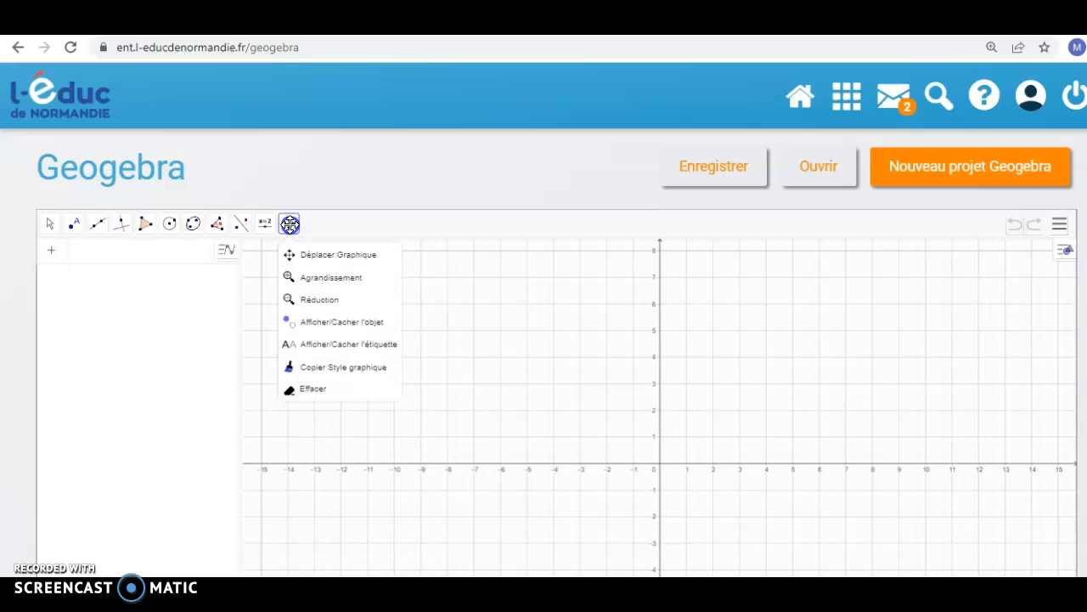
pyautogui.click(334, 259)
pyautogui.moveTo(515, 306); pyautogui.dragTo(218, 380)
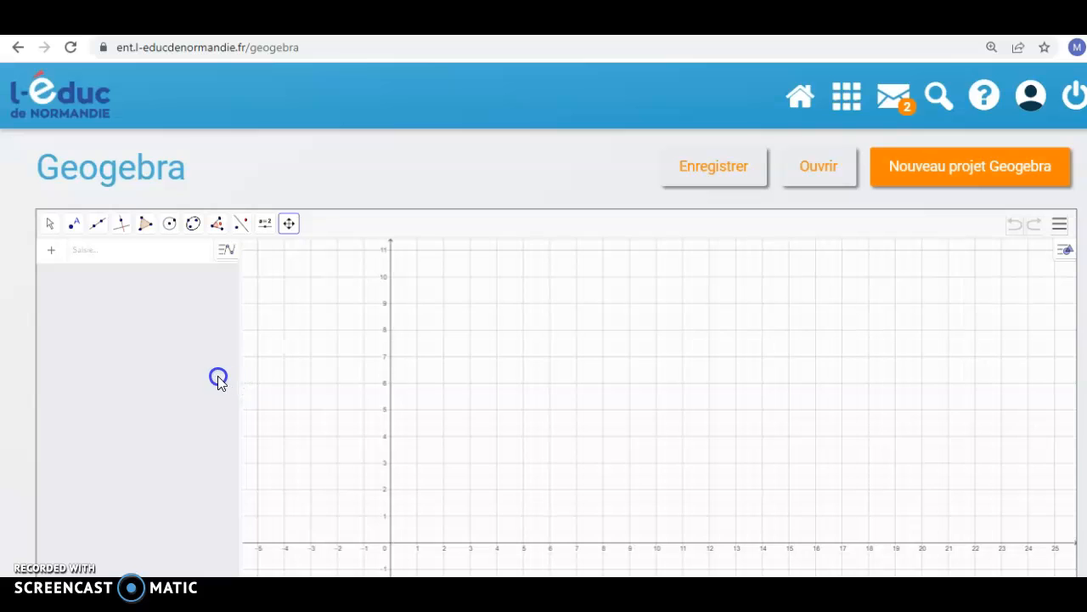
pyautogui.moveTo(310, 384); pyautogui.dragTo(272, 364)
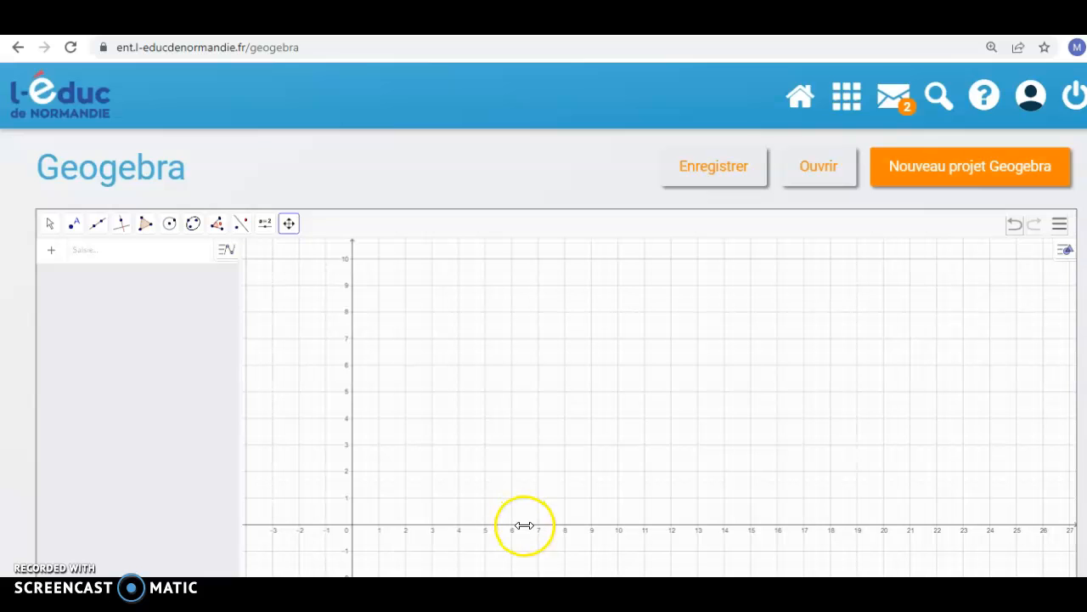
# - Rescale the axes so the x-axis extends to about 140 and the y-axis to about 120
pyautogui.moveTo(619, 525); pyautogui.dragTo(412, 530)
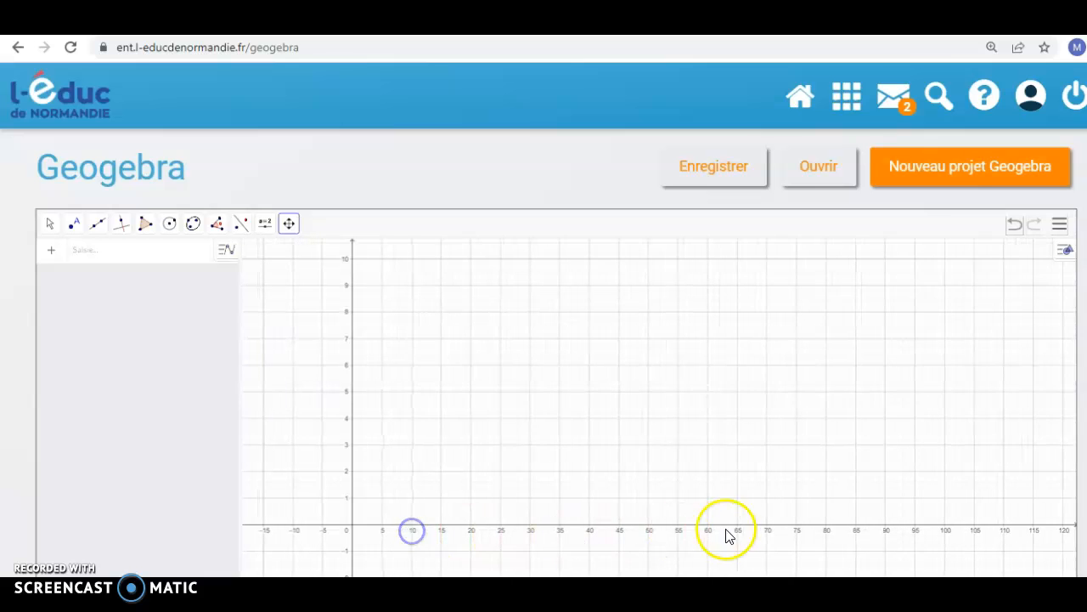
pyautogui.moveTo(788, 525); pyautogui.dragTo(722, 530)
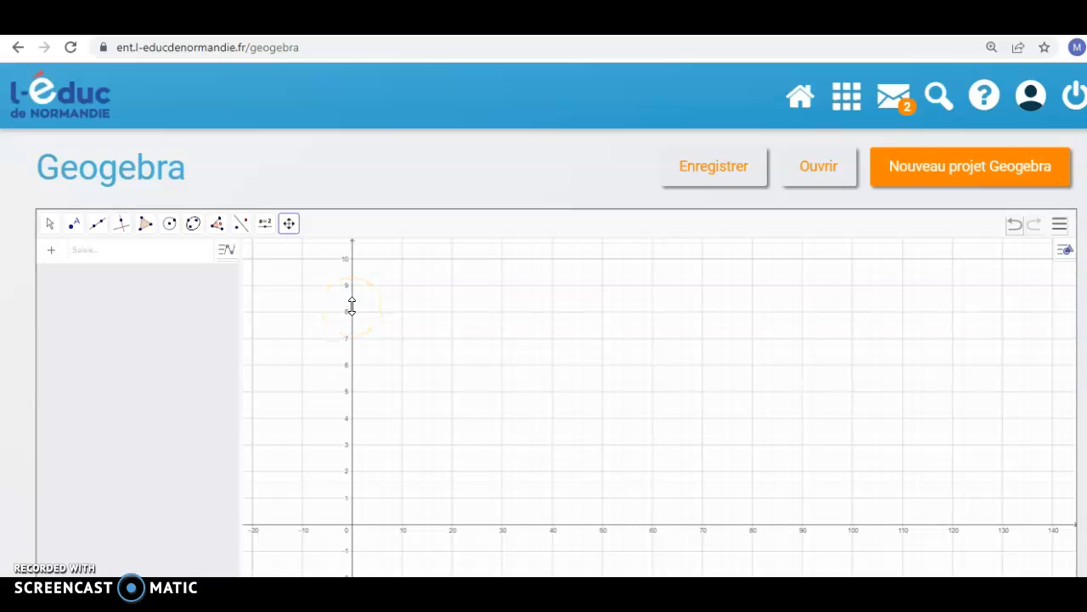
pyautogui.moveTo(352, 287); pyautogui.dragTo(358, 497)
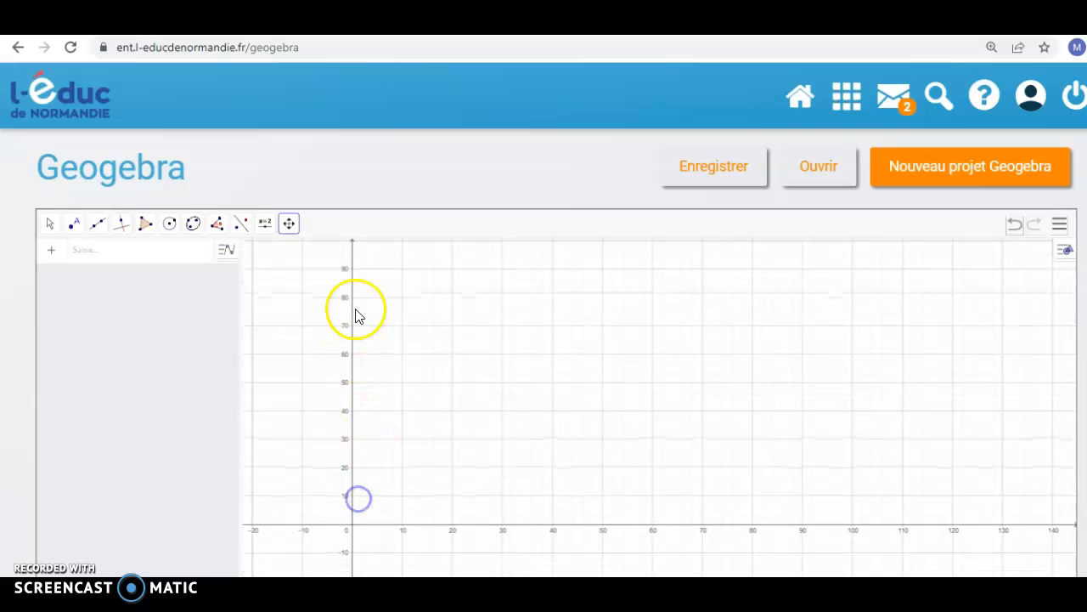
pyautogui.moveTo(352, 255); pyautogui.dragTo(352, 318)
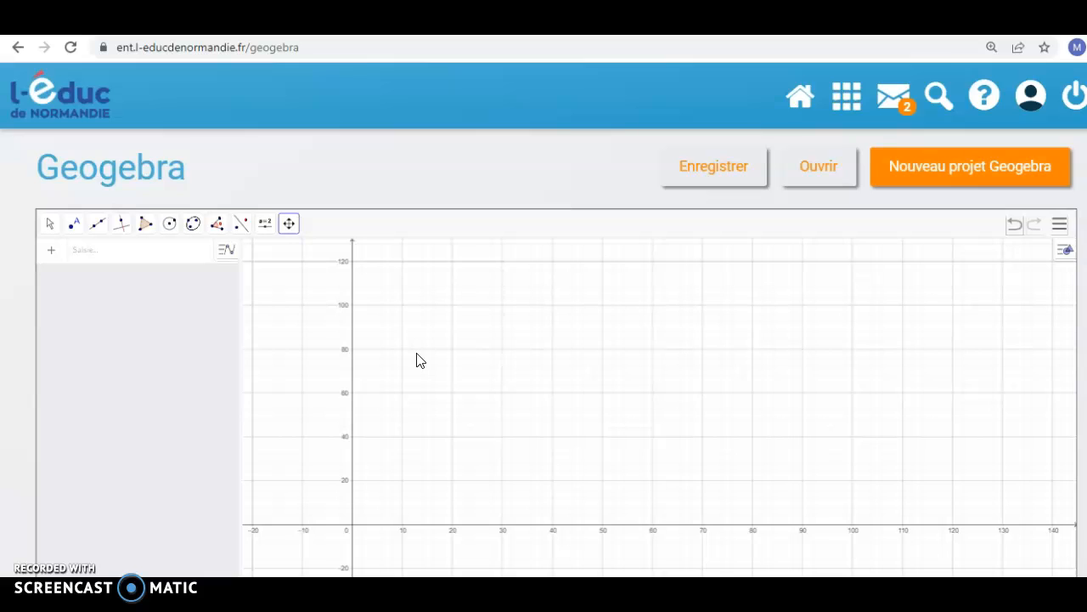
# - Plot the points (30, 5.4) and (50, 15) by entering their coordinates
pyautogui.click(100, 248)
pyautogui.write('(30, ')
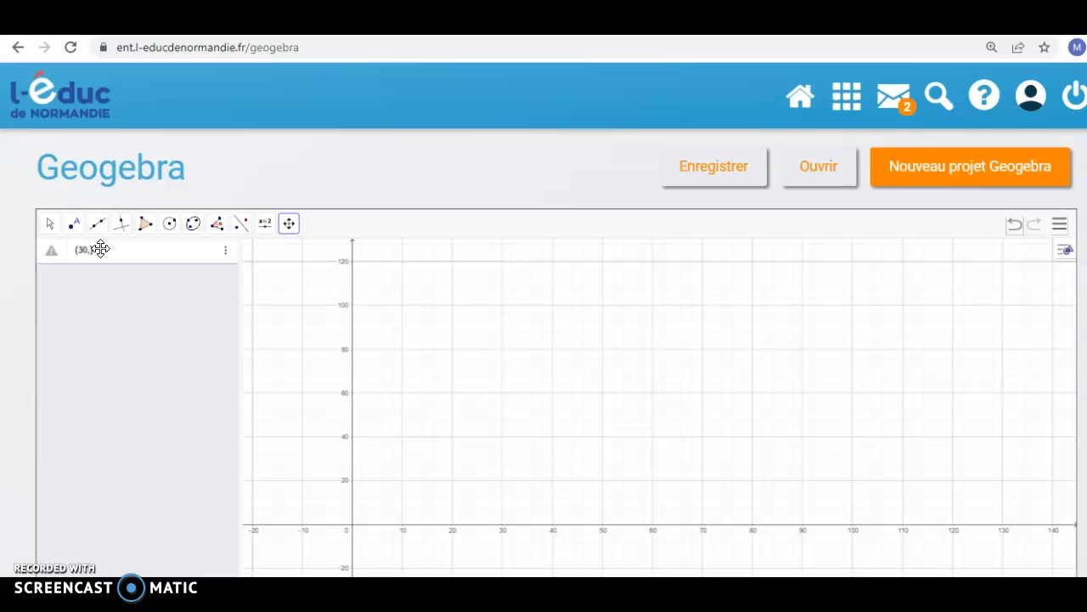
pyautogui.write('5')
pyautogui.press('Return')
pyautogui.write('.4')
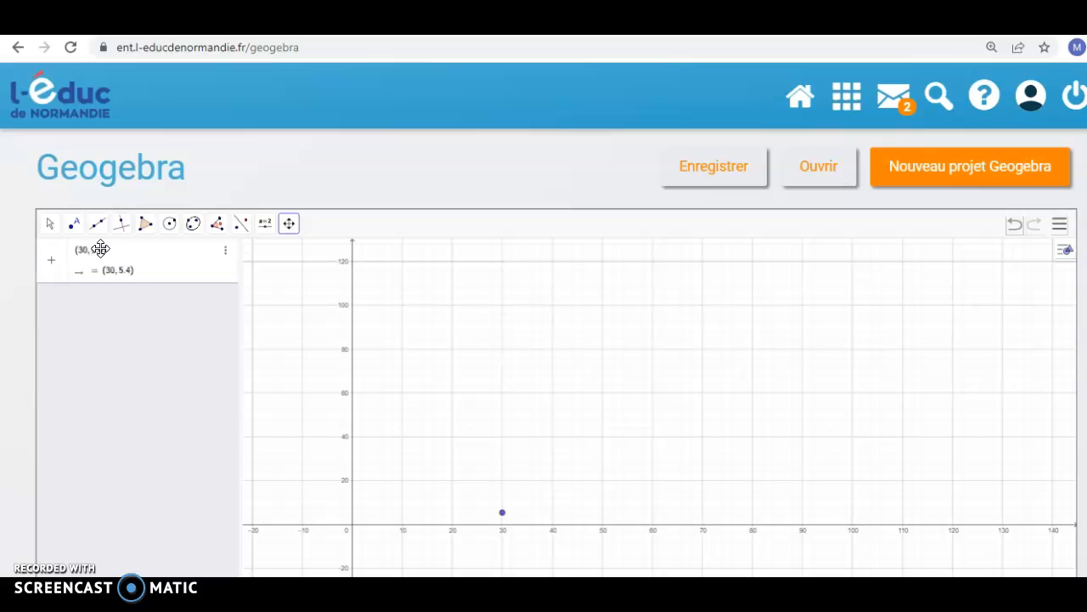
pyautogui.press('Return')
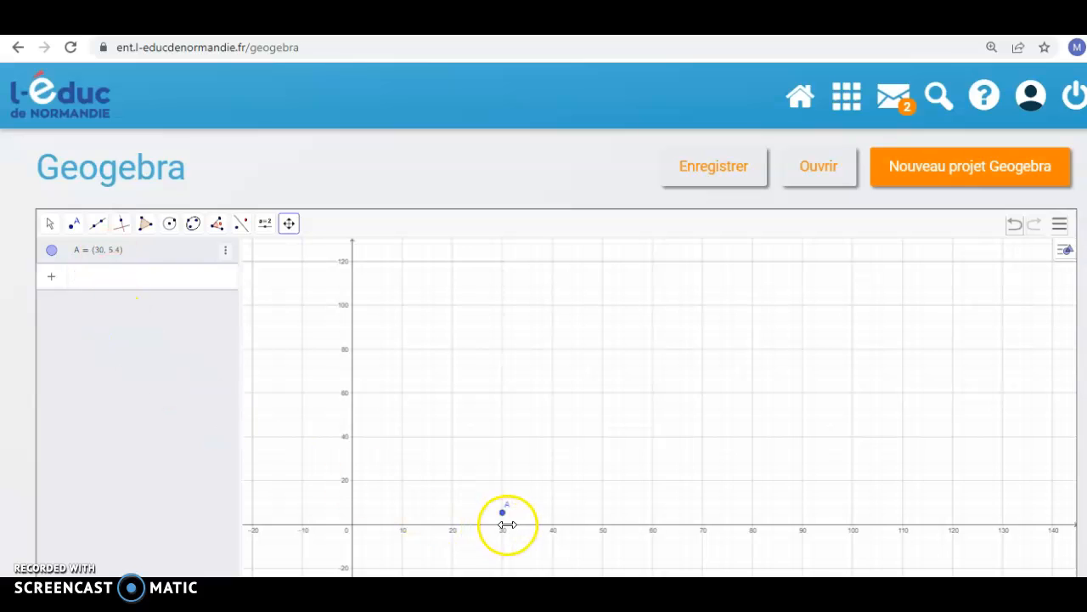
pyautogui.write('(50, 15')
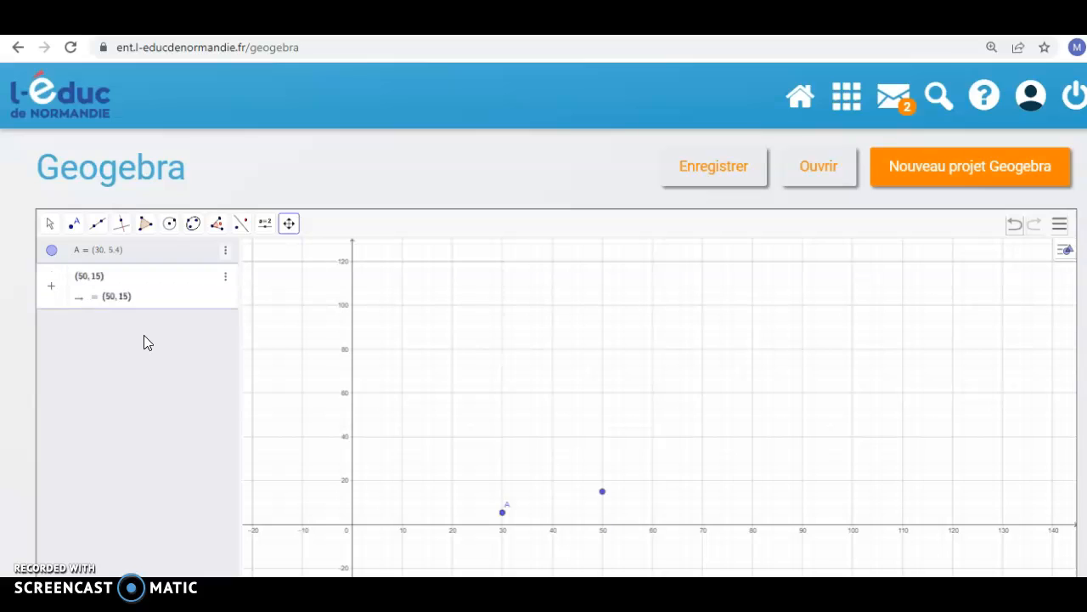
pyautogui.press('Return')
# - Plot two more points at (90, 48.6) and (110, 72.6) by entering their coordinates
pyautogui.write('(90, ')
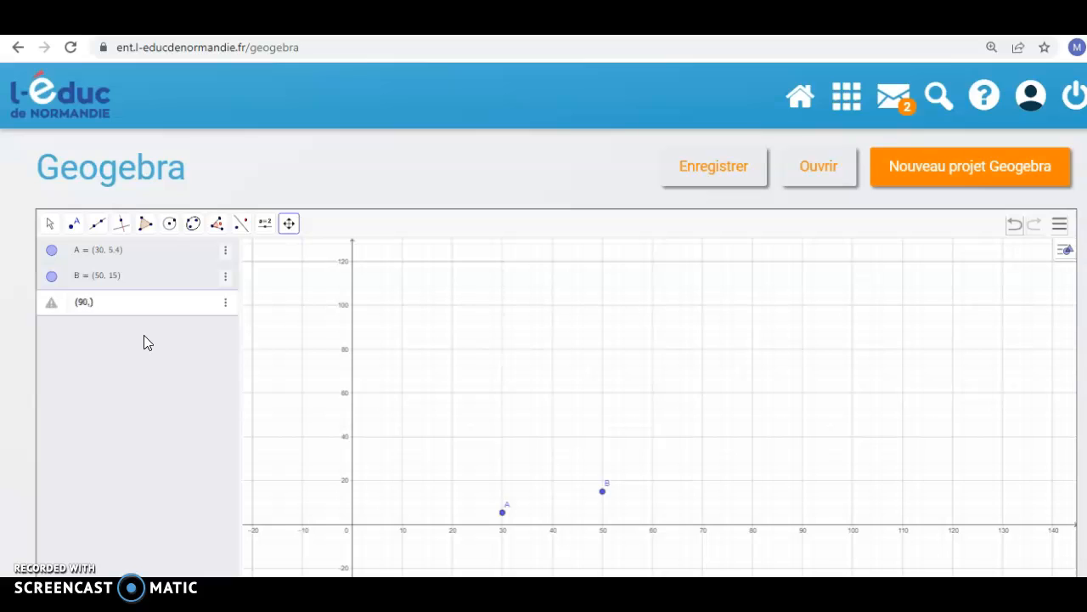
pyautogui.write('48.6')
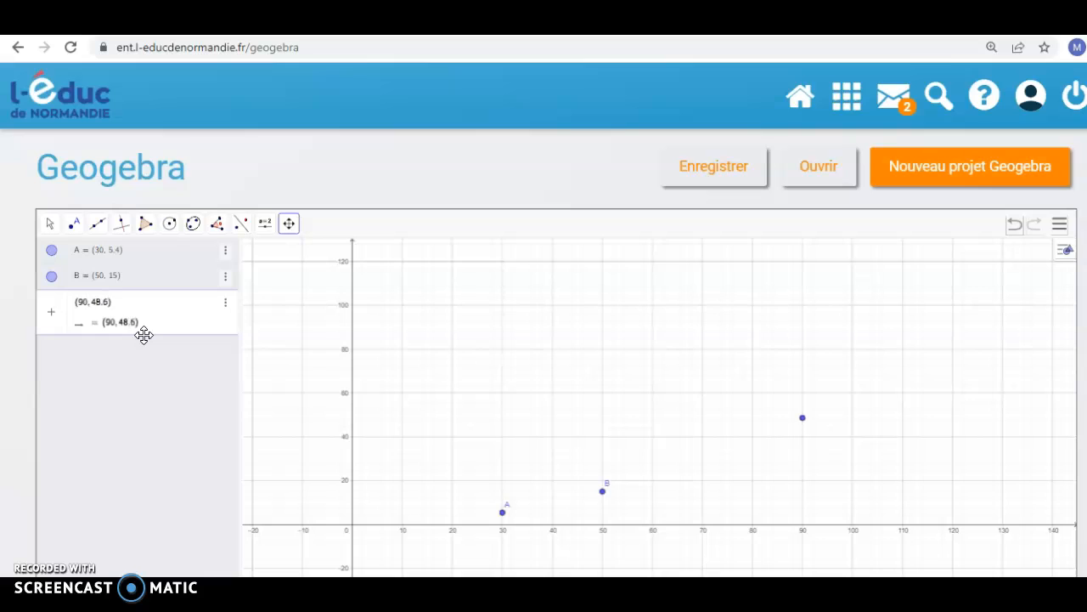
pyautogui.press('Return')
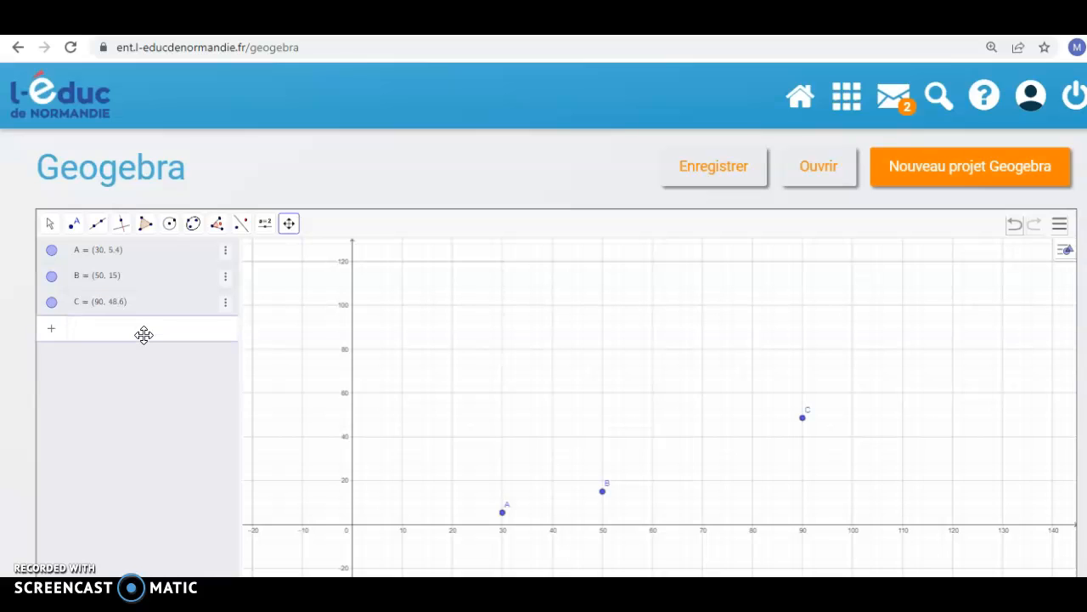
pyautogui.write('(110, 72')
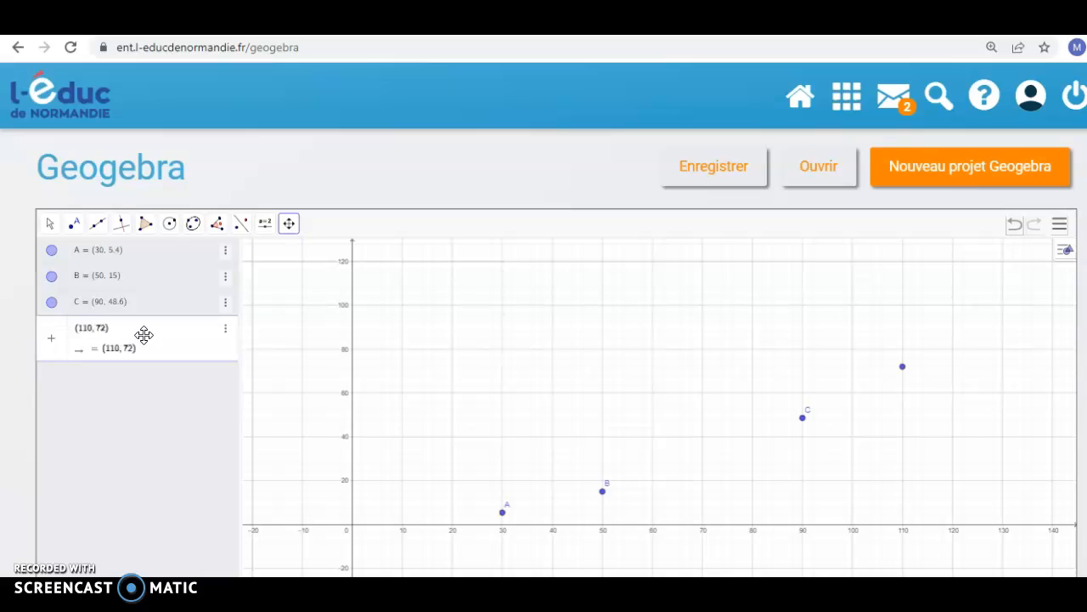
pyautogui.write('.6')
pyautogui.press('Return')
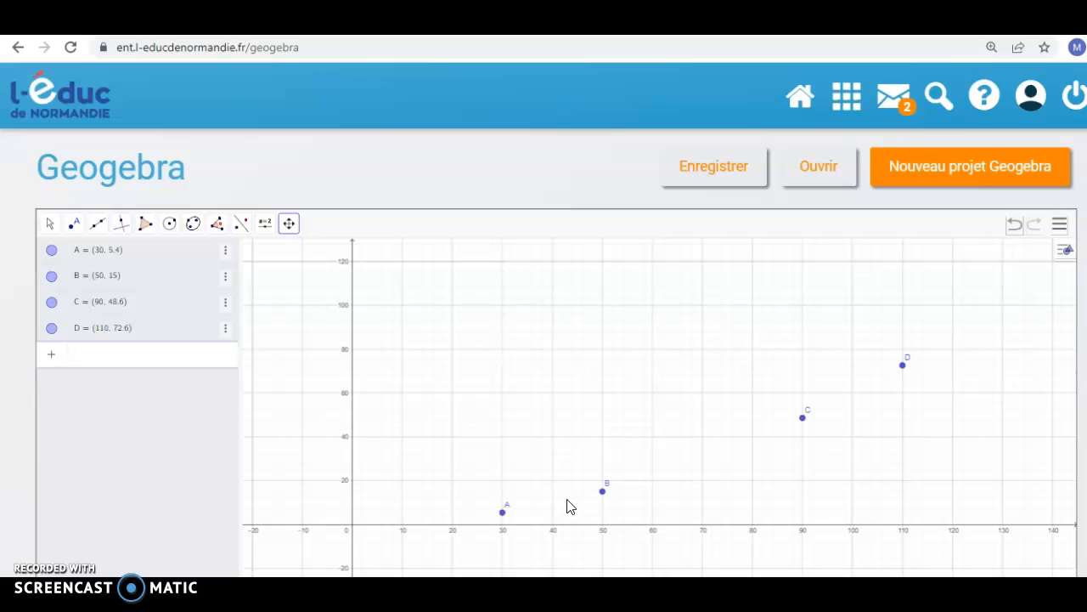
# - Create a number slider a above the points, with minimum 0, maximum 0.1 and increment 0.001
pyautogui.click(265, 225)
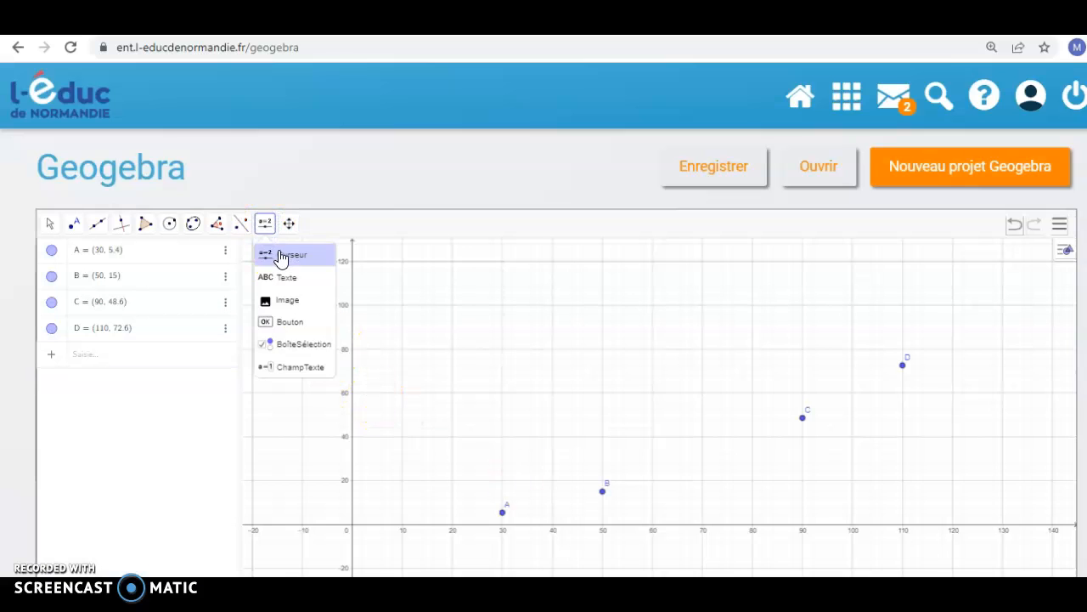
pyautogui.click(285, 258)
pyautogui.click(608, 307)
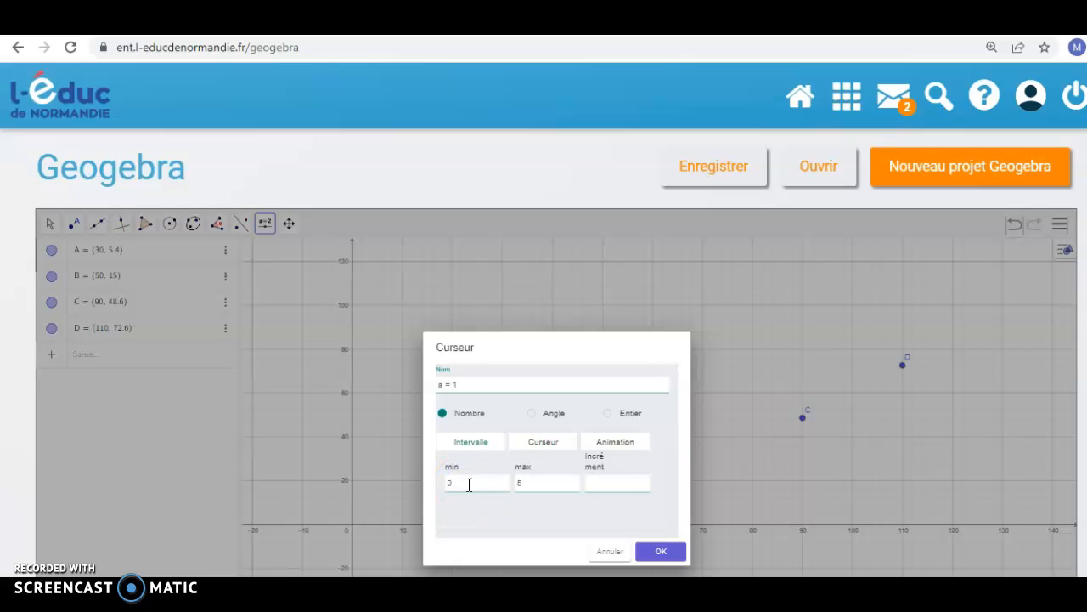
pyautogui.click(528, 481)
pyautogui.write('0,1')
pyautogui.click(604, 483)
pyautogui.write('0,001')
pyautogui.click(663, 551)
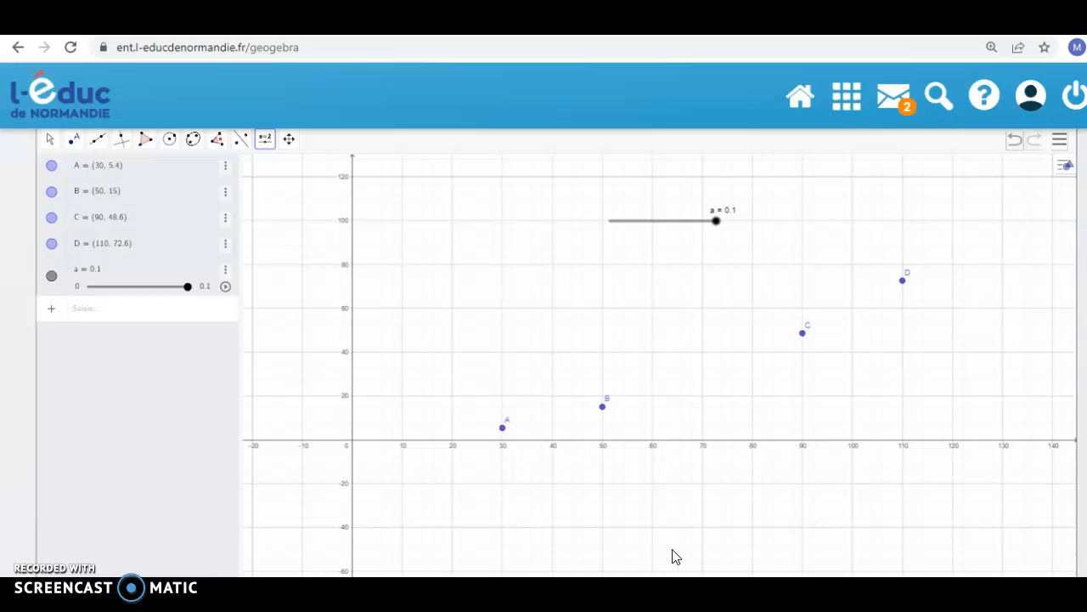
pyautogui.click(600, 530)
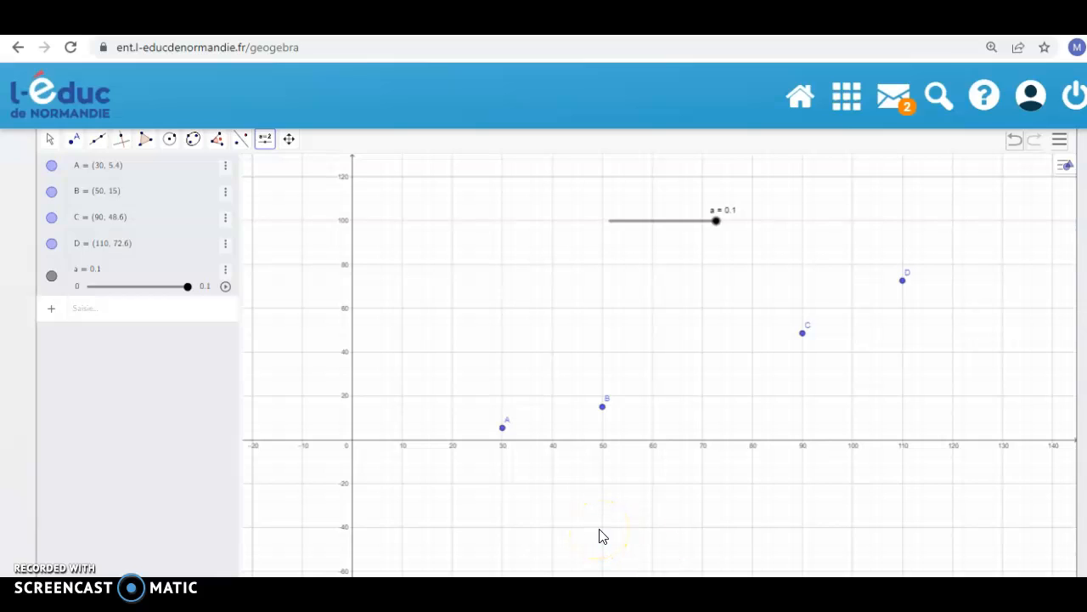
pyautogui.click(225, 269)
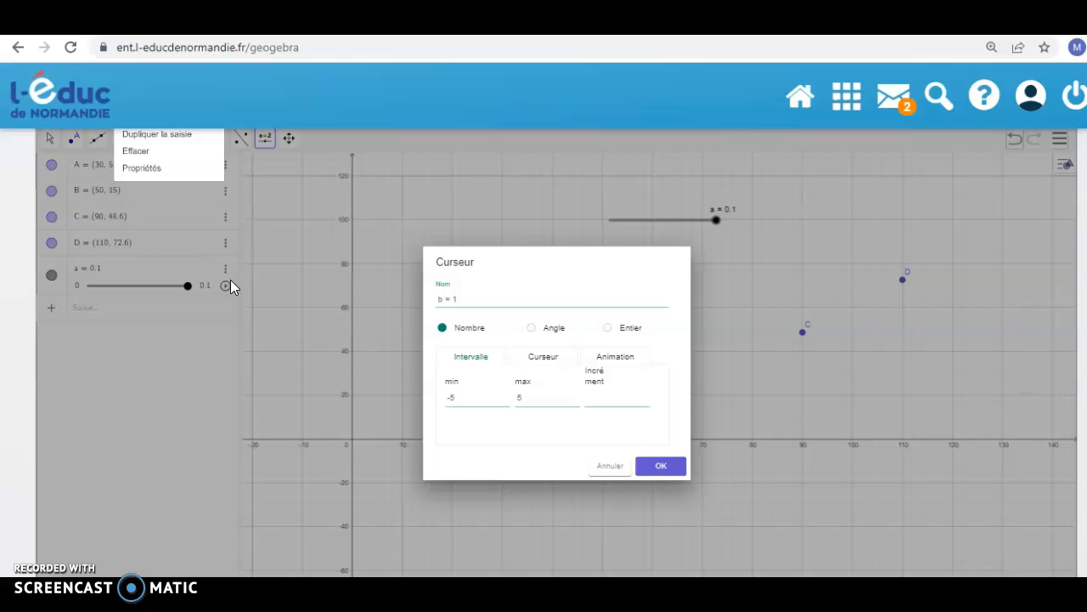
pyautogui.click(87, 445)
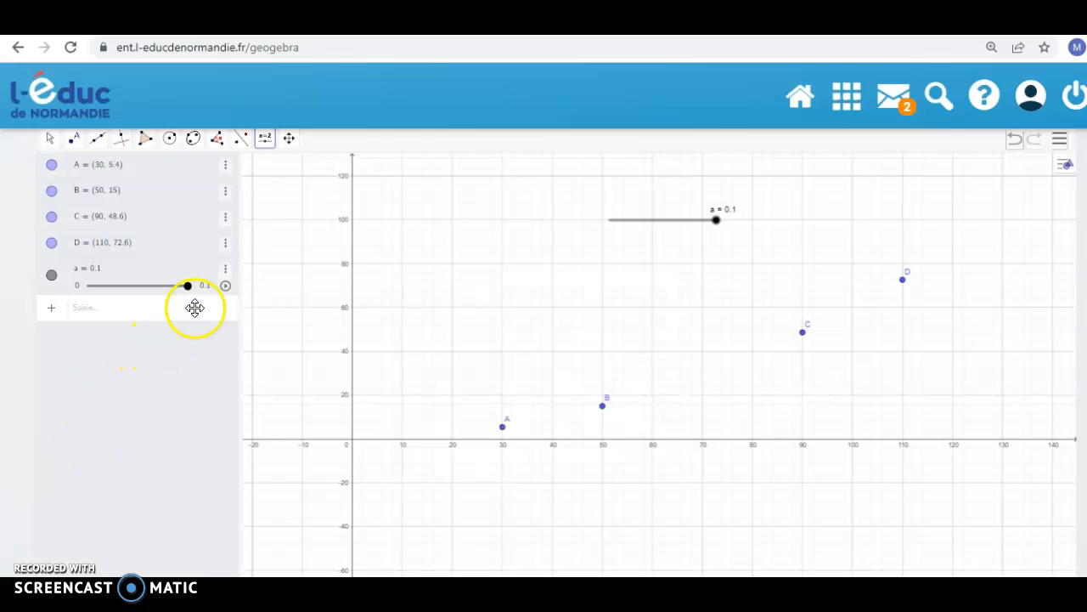
# - Set the global rounding to 4 decimal places (4 décimales) in the settings
pyautogui.click(225, 270)
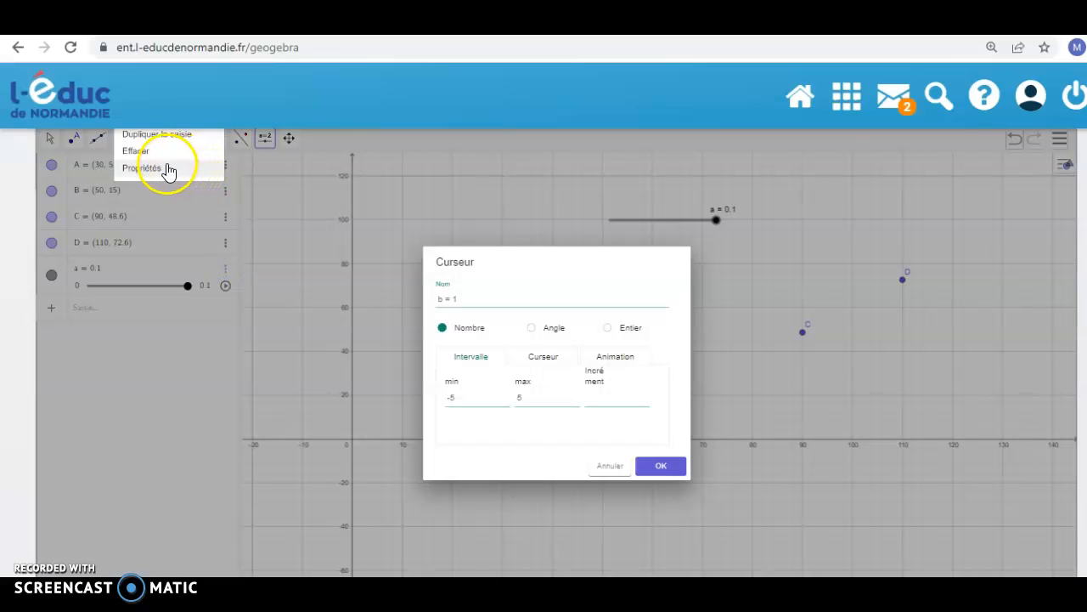
pyautogui.click(167, 168)
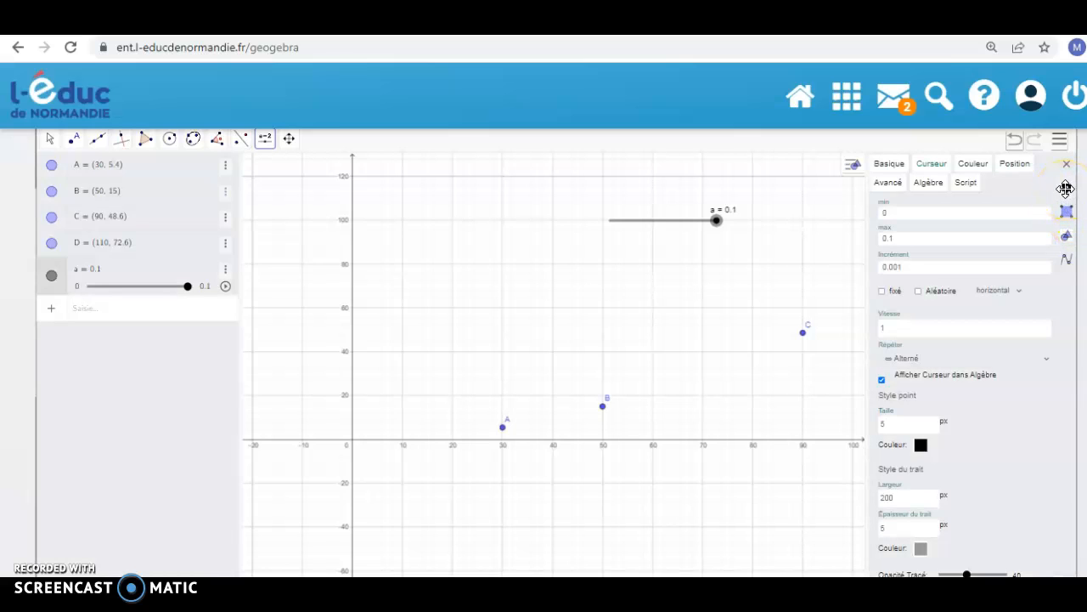
pyautogui.click(1066, 188)
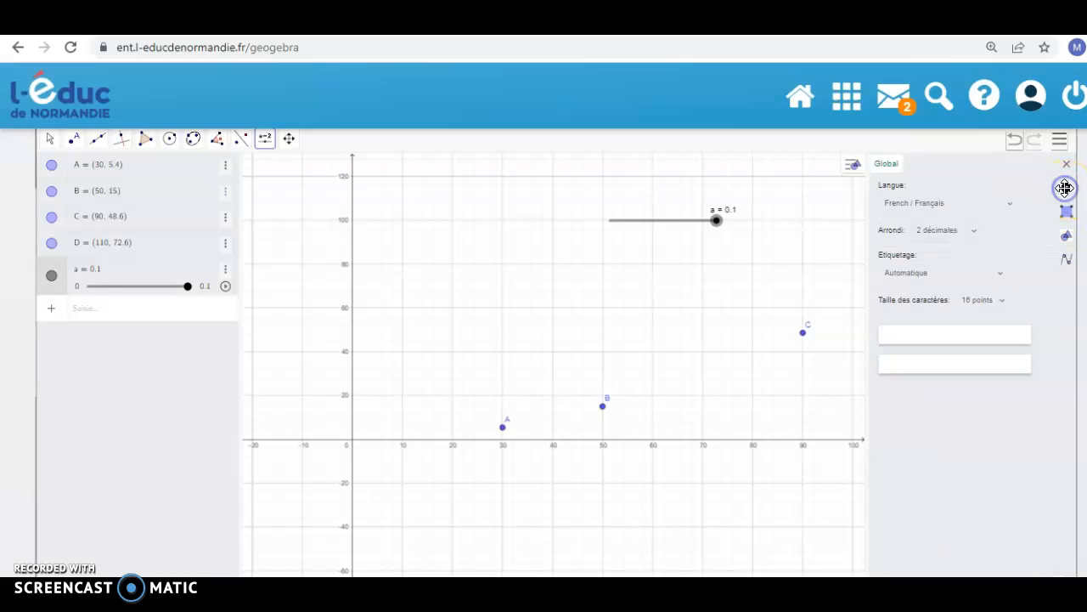
pyautogui.click(975, 230)
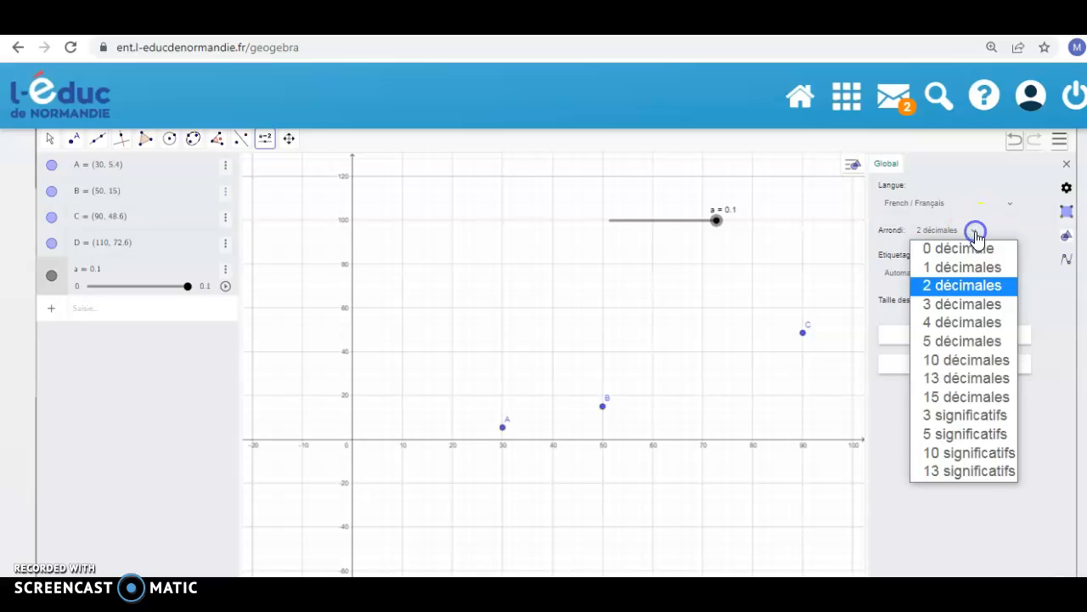
pyautogui.click(967, 327)
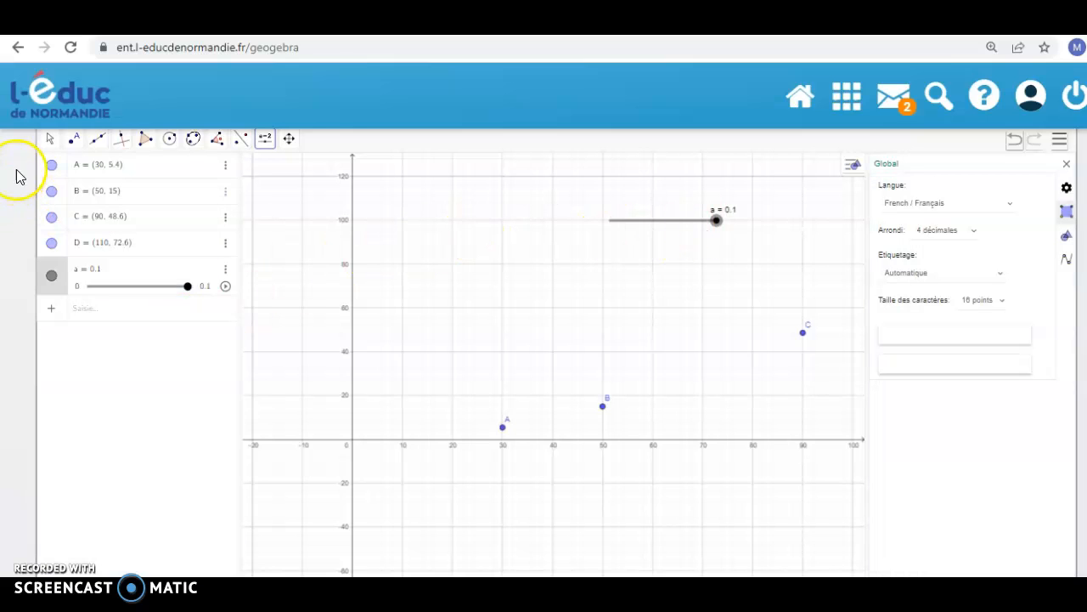
# - Use the Move tool (Déplacer) to set slider a to 0.054
pyautogui.click(74, 139)
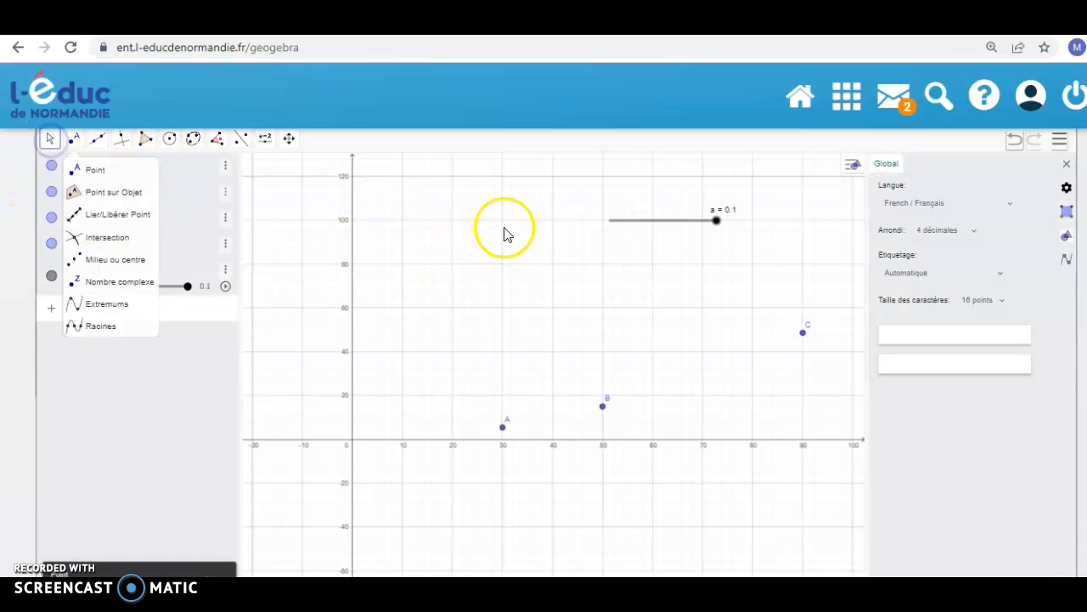
pyautogui.click(47, 139)
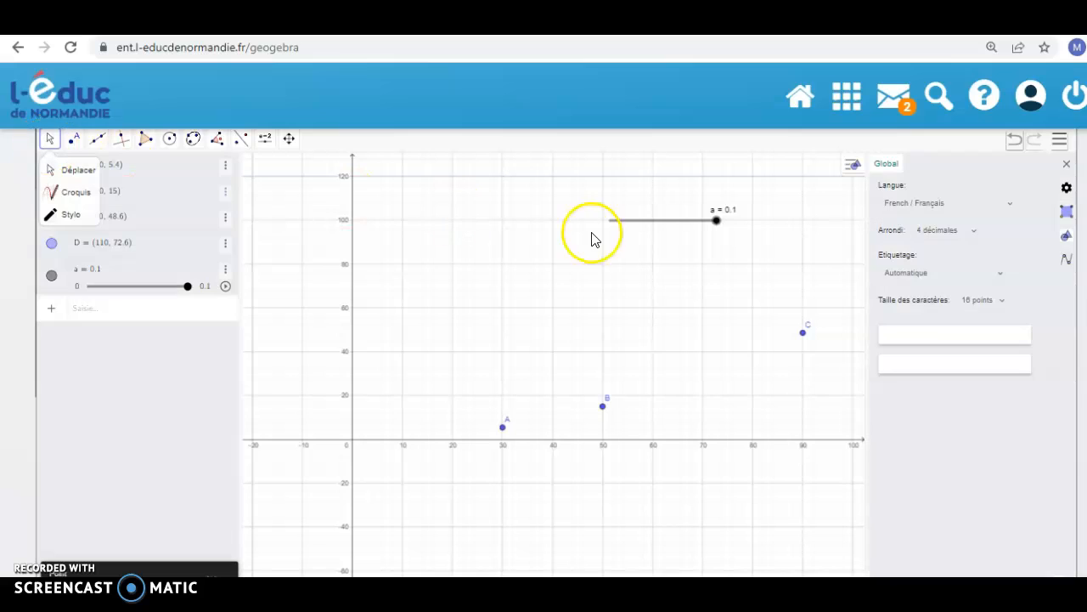
pyautogui.moveTo(716, 225); pyautogui.dragTo(669, 228)
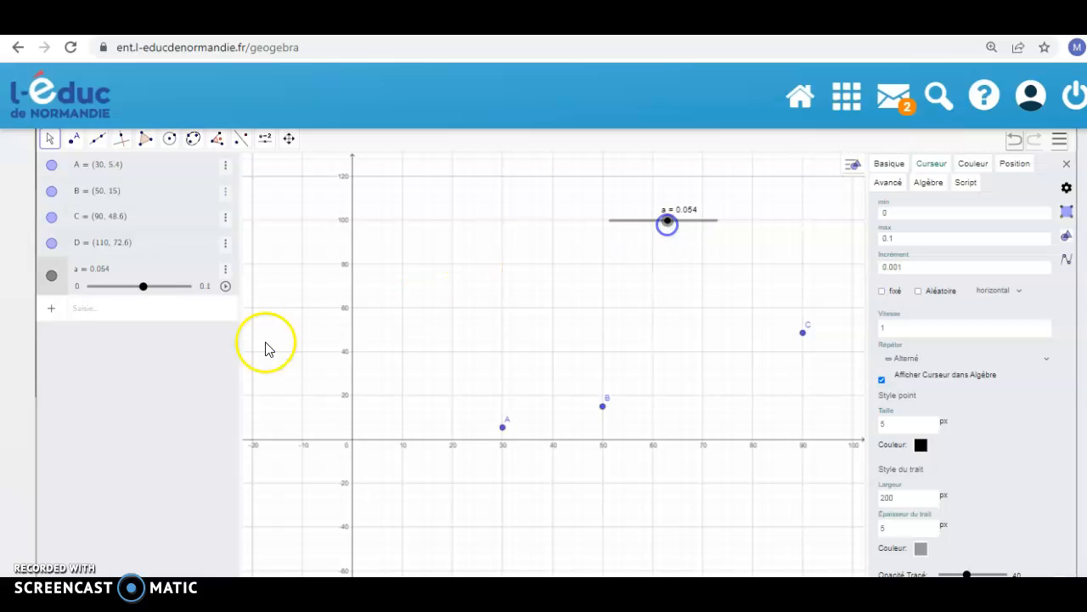
# - Define the function a·x² restricted to x from 0 to 140 by entering fonction[a*x^2,0,140]
pyautogui.click(107, 309)
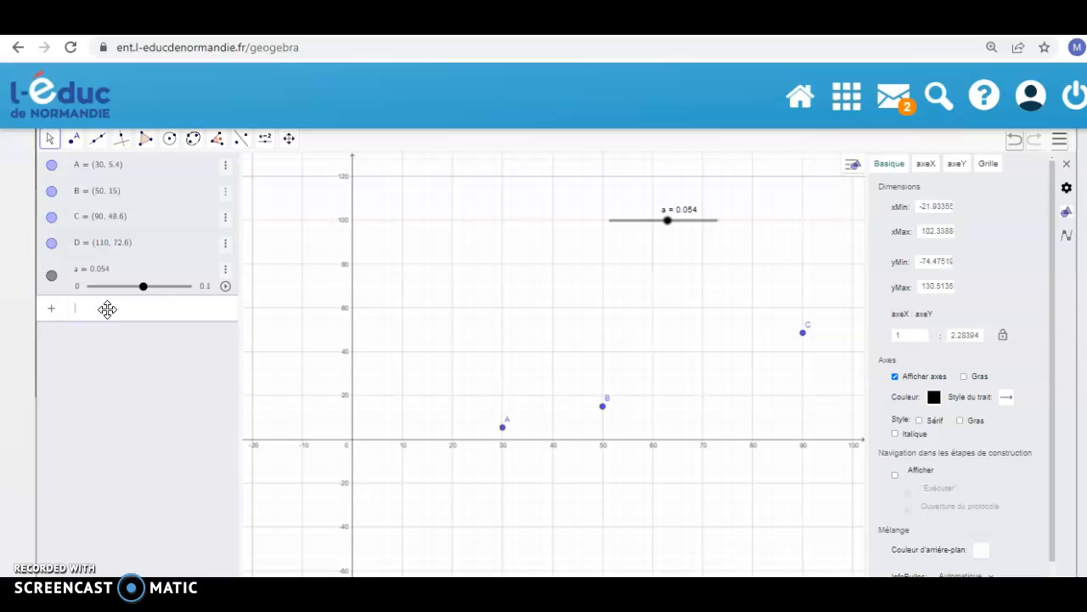
pyautogui.write('(')
pyautogui.press('BackSpace')
pyautogui.write('fonction')
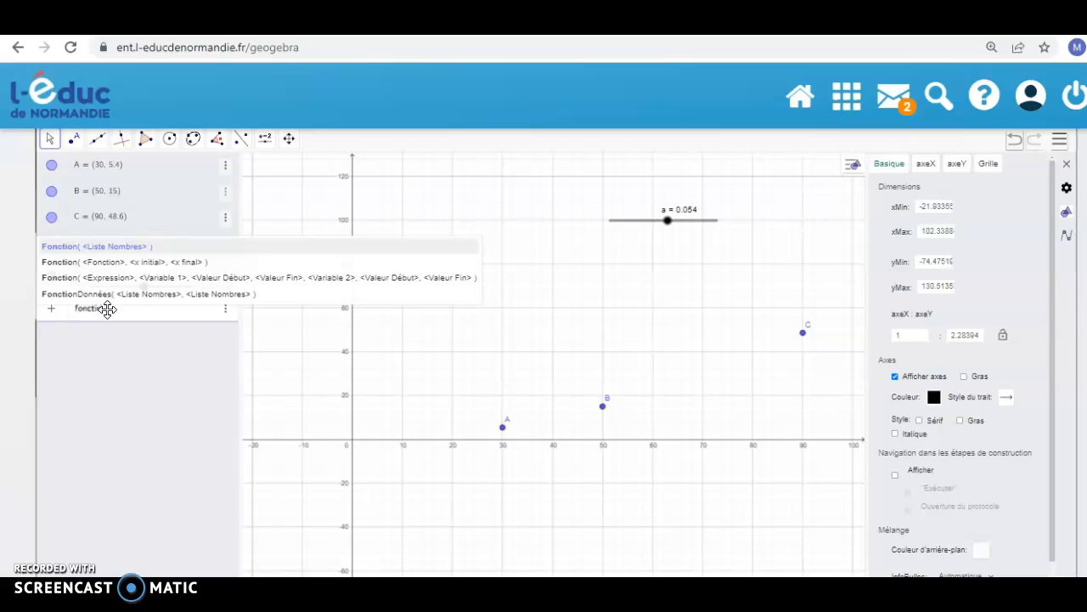
pyautogui.press('Escape')
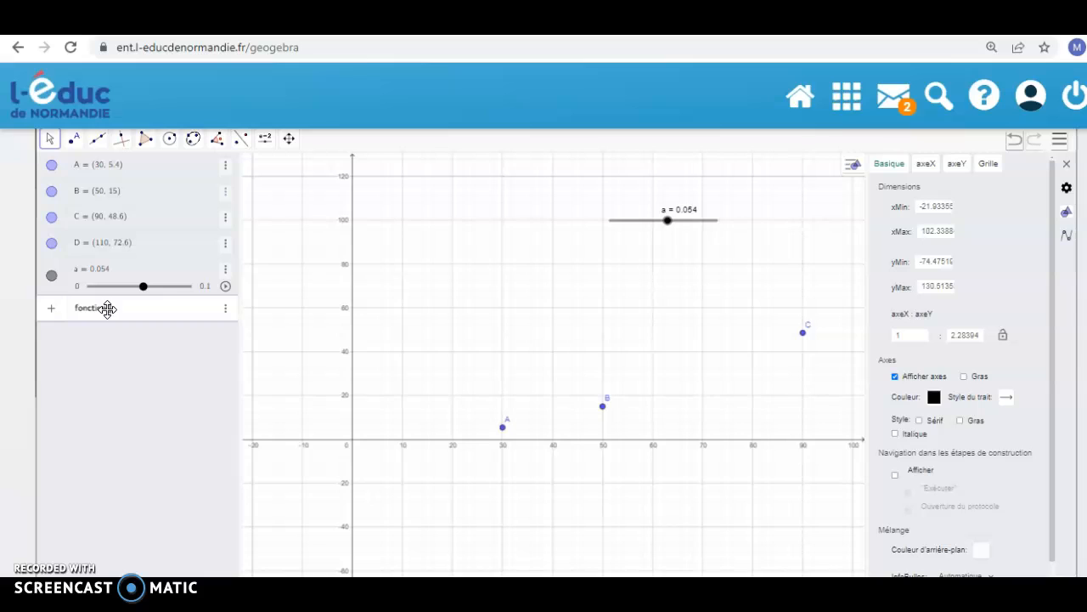
pyautogui.write('[')
pyautogui.write('a*')
pyautogui.write('x^2,')
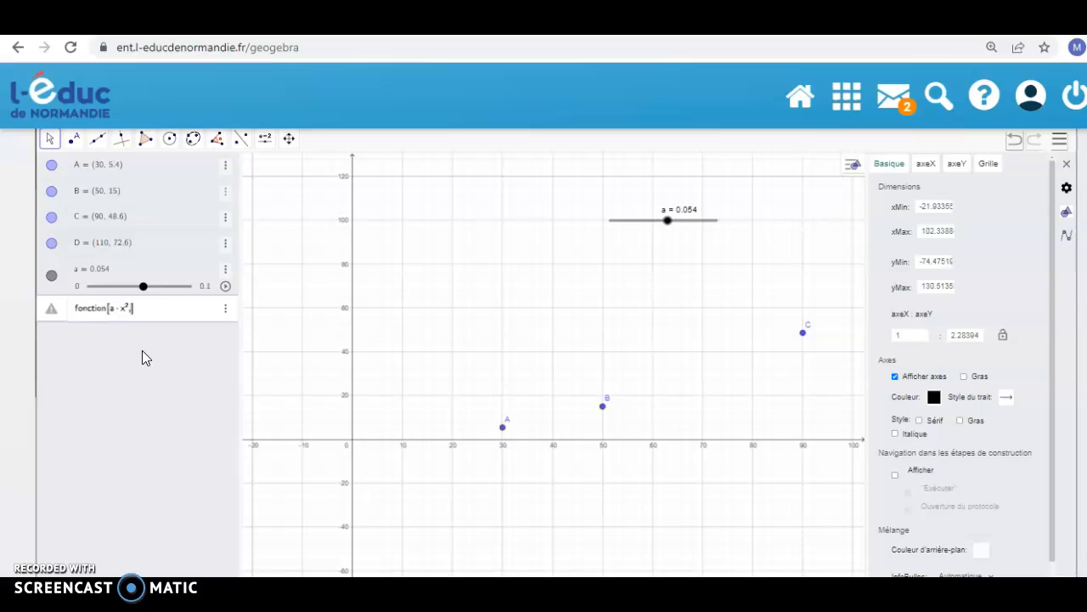
pyautogui.write('0,140')
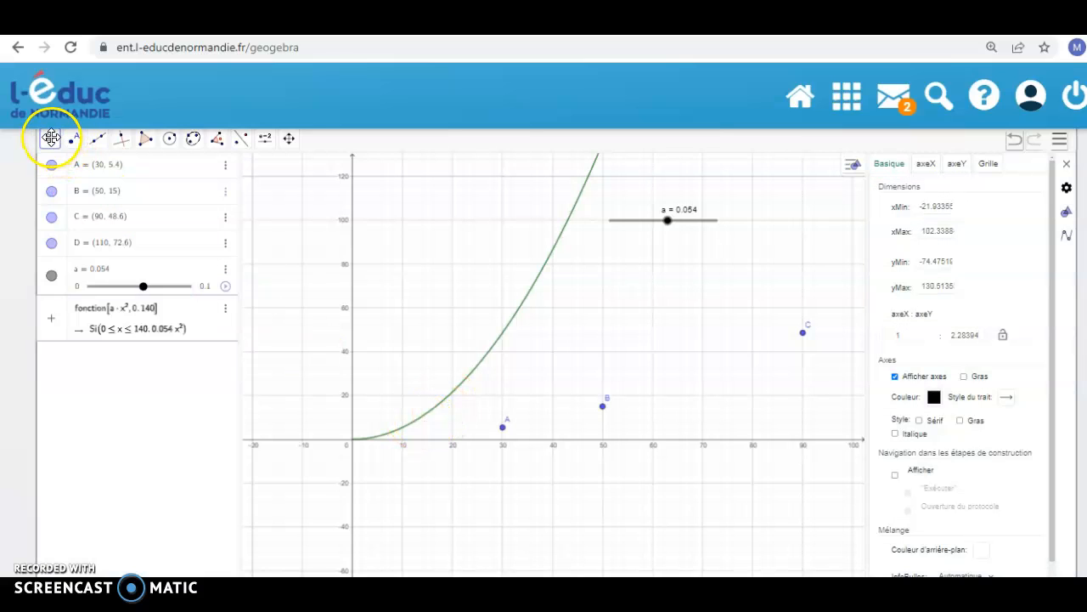
# - Use the Move tool (Déplacer) to set slider a to 0.006 so the parabola fits the plotted points
pyautogui.click(51, 137)
pyautogui.click(81, 171)
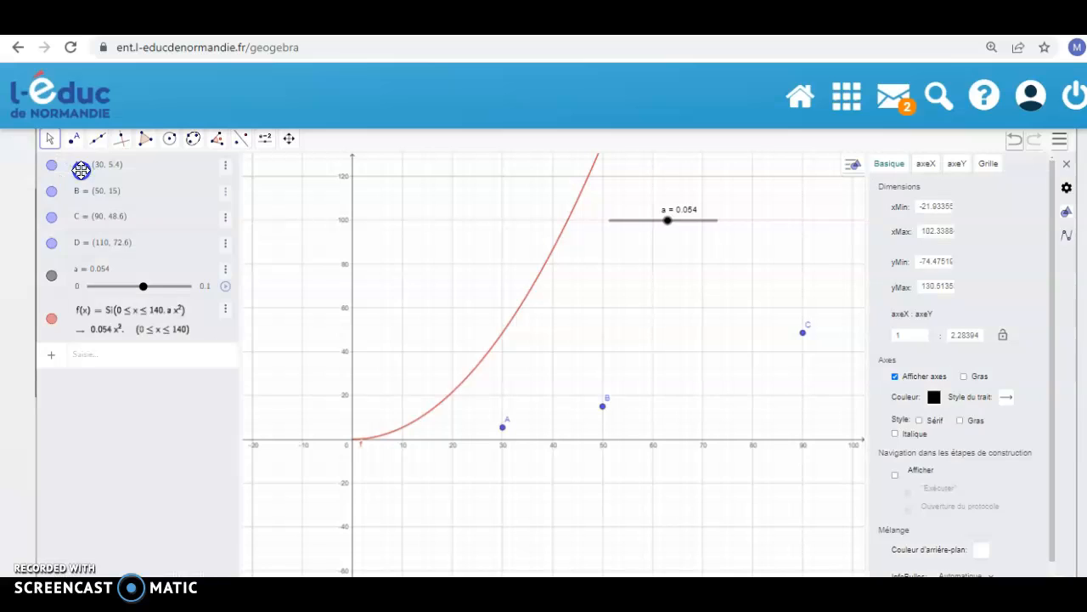
pyautogui.moveTo(667, 223); pyautogui.dragTo(616, 242)
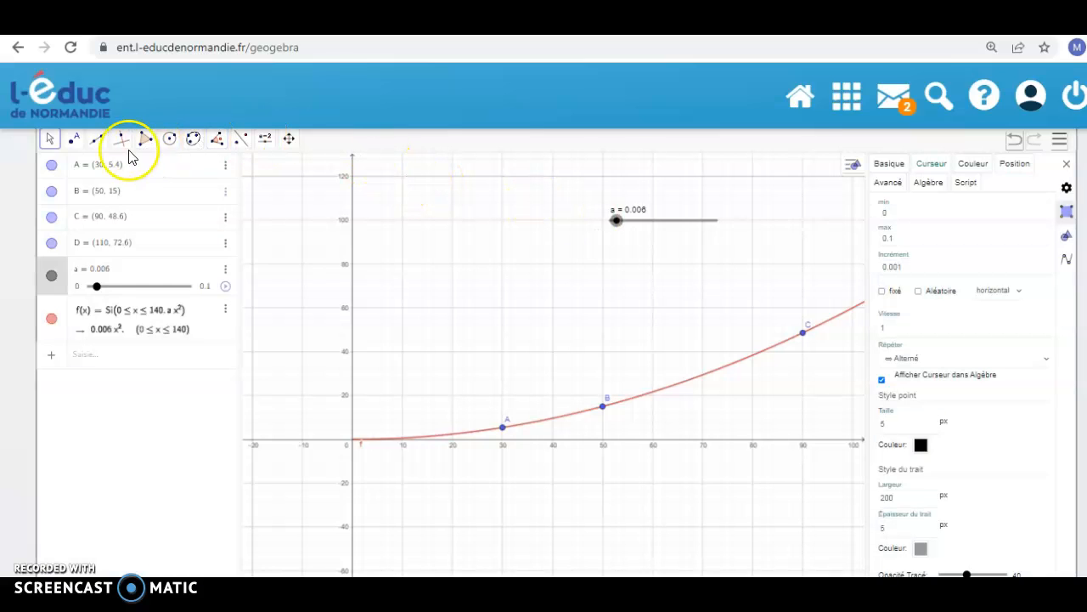
# - Close the slider's settings and place a new point on the parabola at x = 130 with the Point tool
pyautogui.click(76, 138)
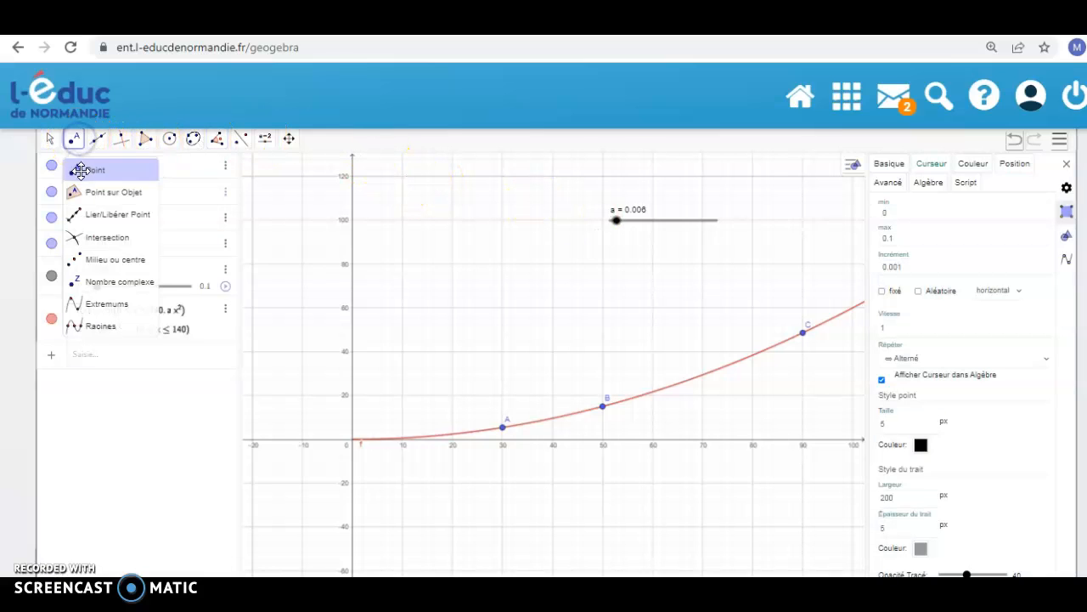
pyautogui.click(84, 167)
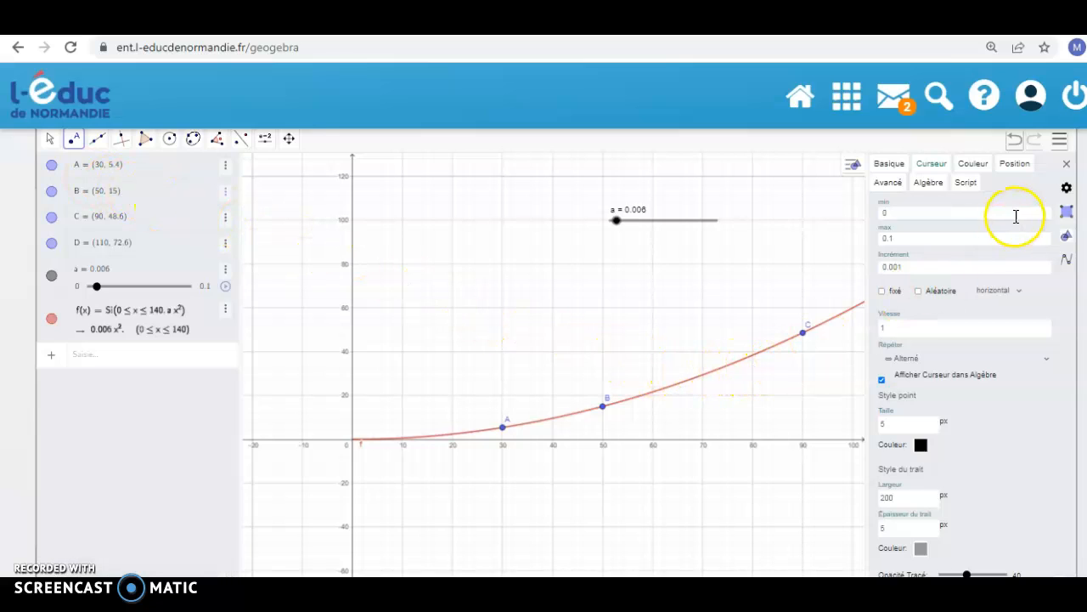
pyautogui.click(1067, 163)
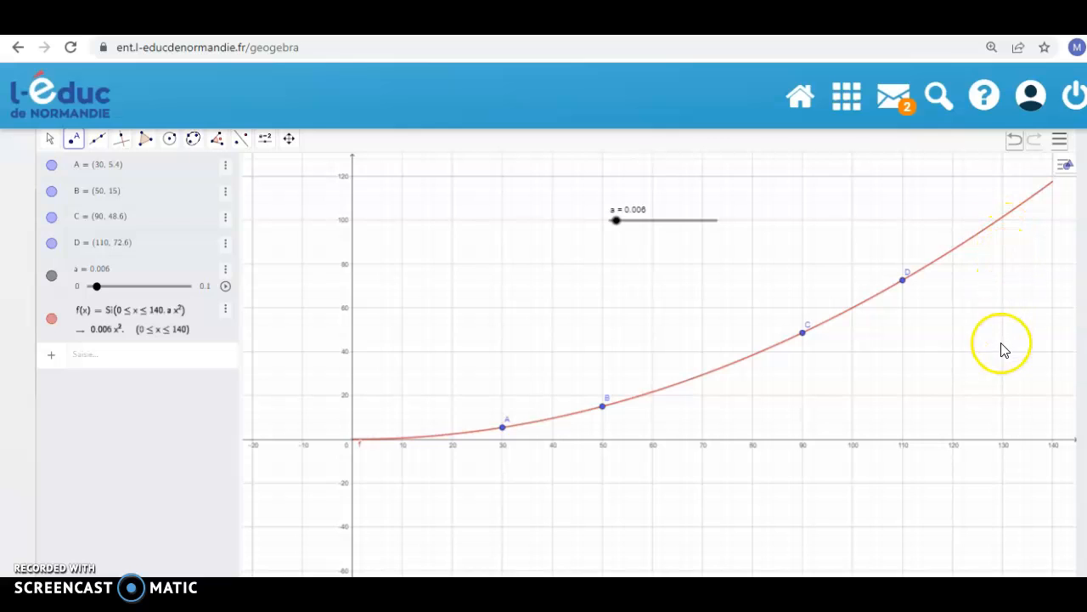
pyautogui.click(1003, 219)
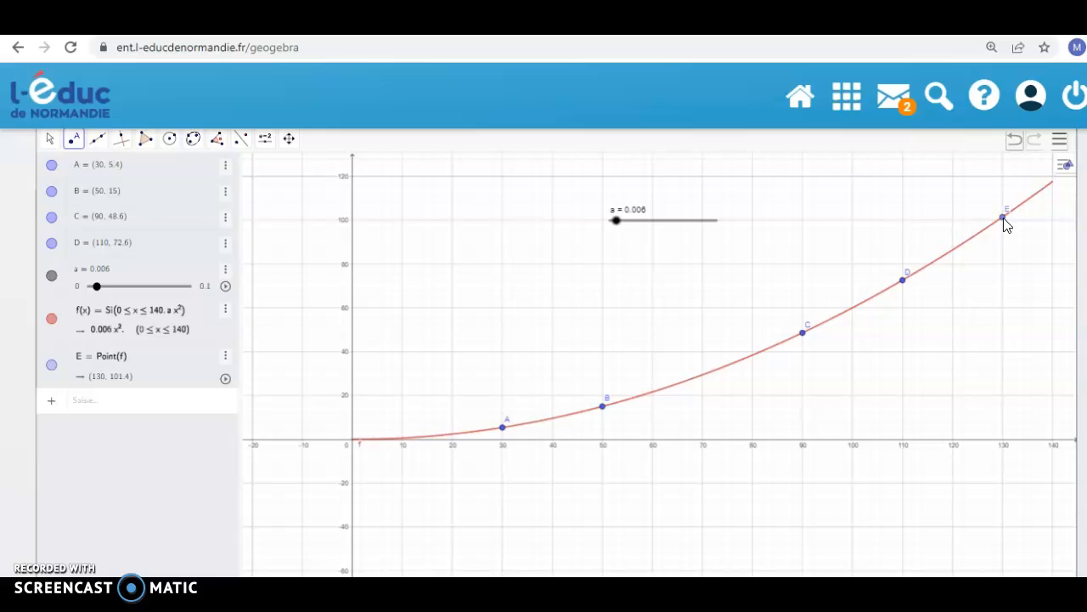